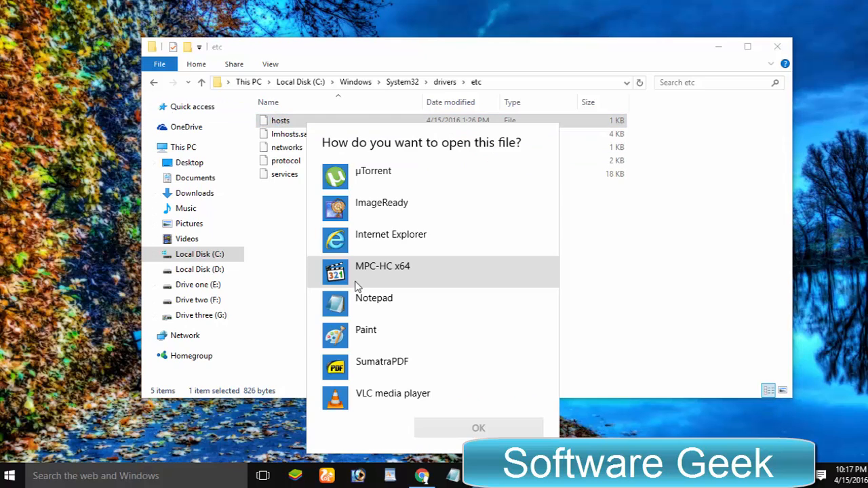
- Open hosts in Notepad and paste the 127.0.0.1 facebook.com blocking line at the end
double_click(352, 307)
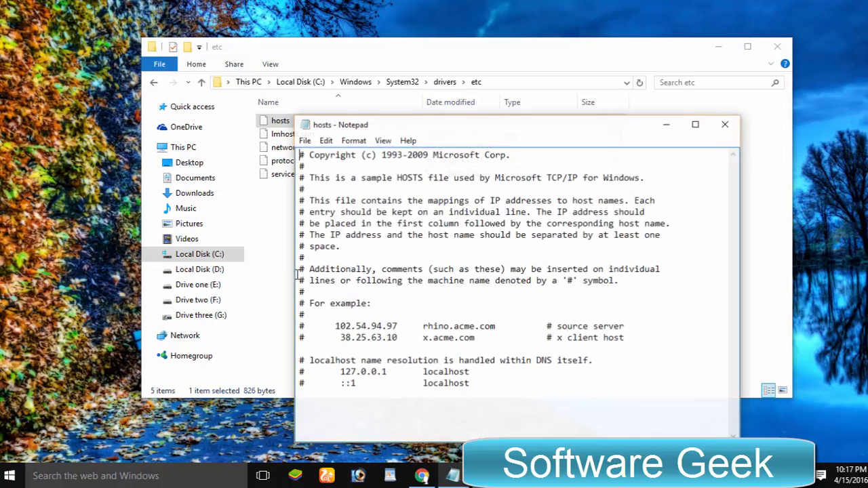
right_click(342, 406)
left_click(388, 285)
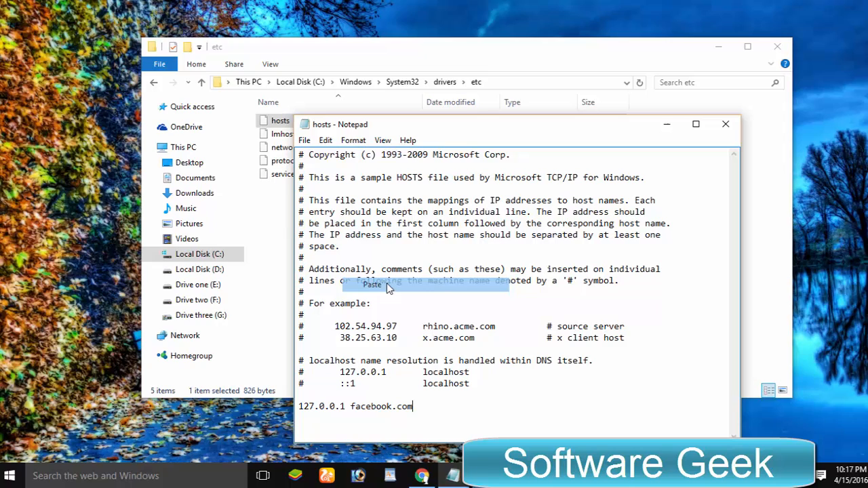
- Attempt to save the edited hosts file into the etc folder
left_click(304, 140)
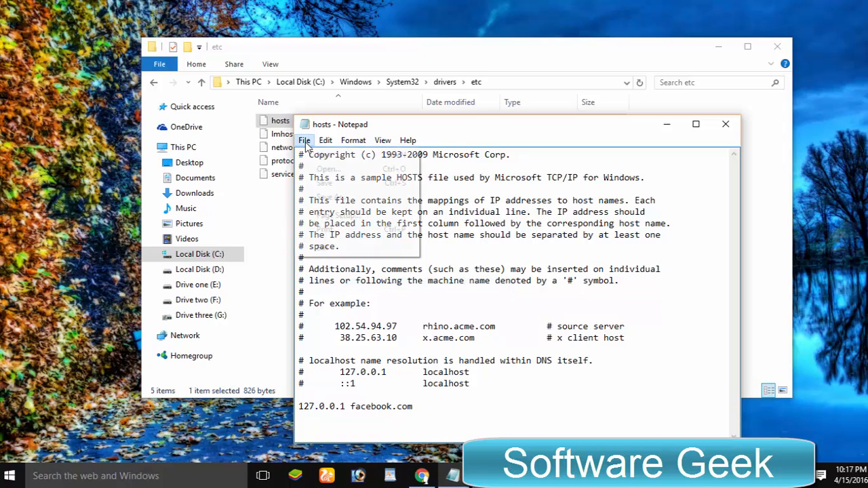
left_click(325, 180)
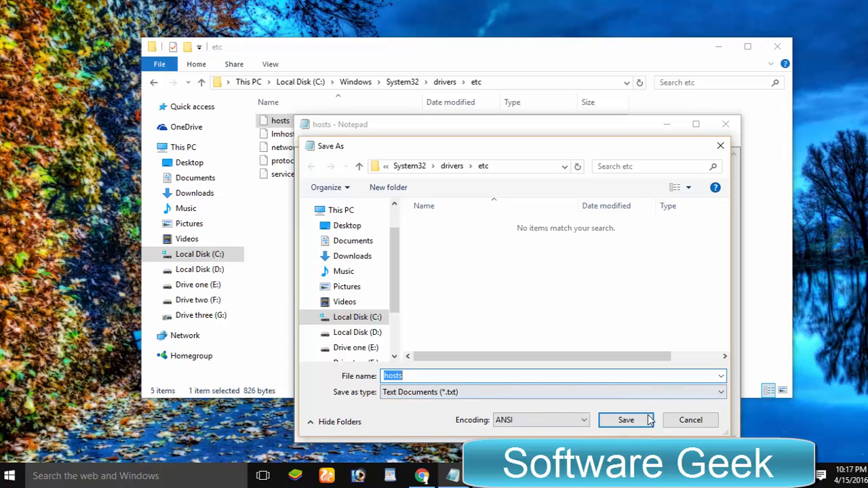
left_click(689, 420)
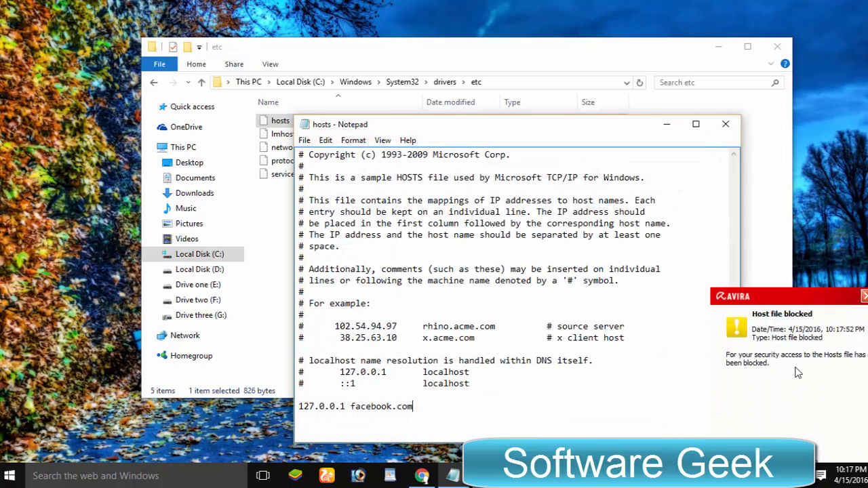
left_click(769, 279)
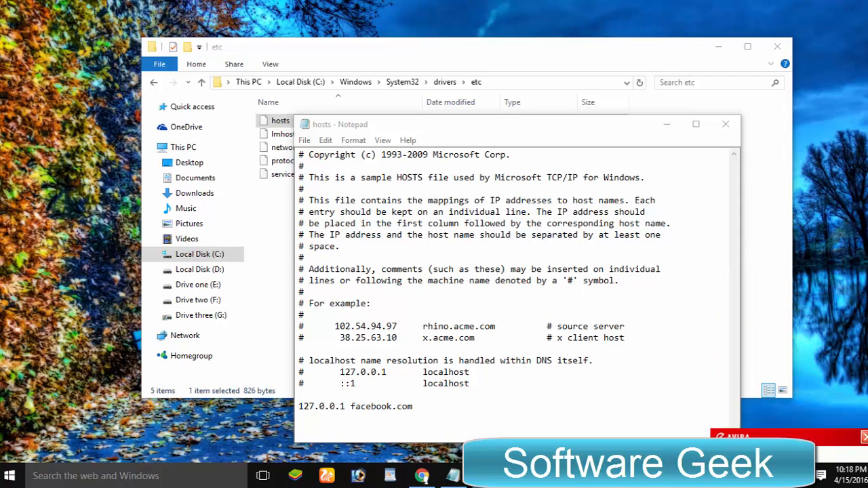
- Close the hosts file, discarding the unsaved facebook.com change
left_click(726, 124)
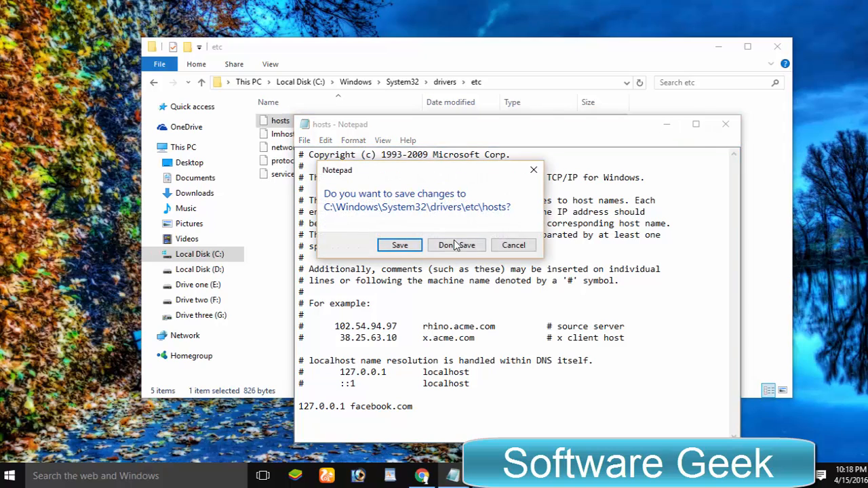
left_click(458, 245)
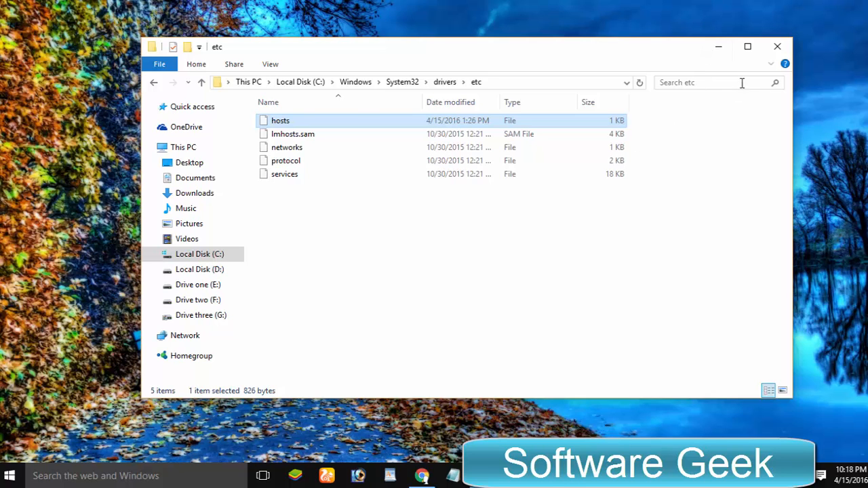
- Reopen hosts in Notepad and paste the 127.0.0.1 facebook.com line at the bottom again
left_click(718, 49)
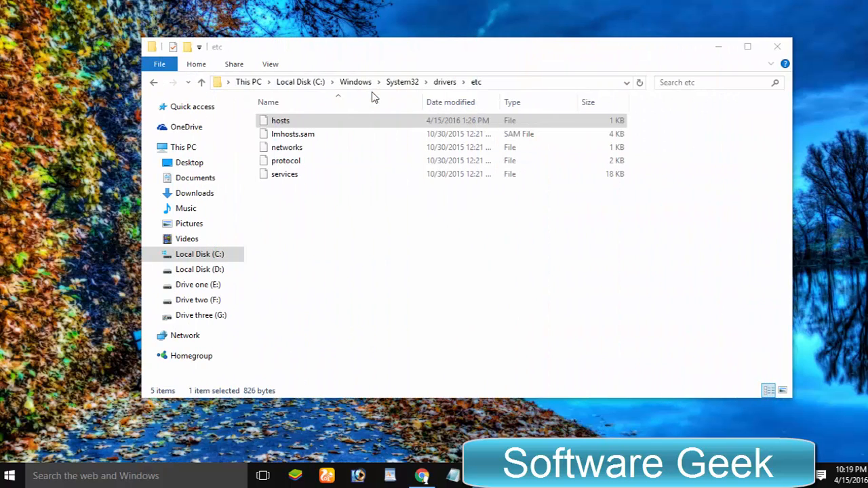
double_click(279, 122)
left_click(333, 305)
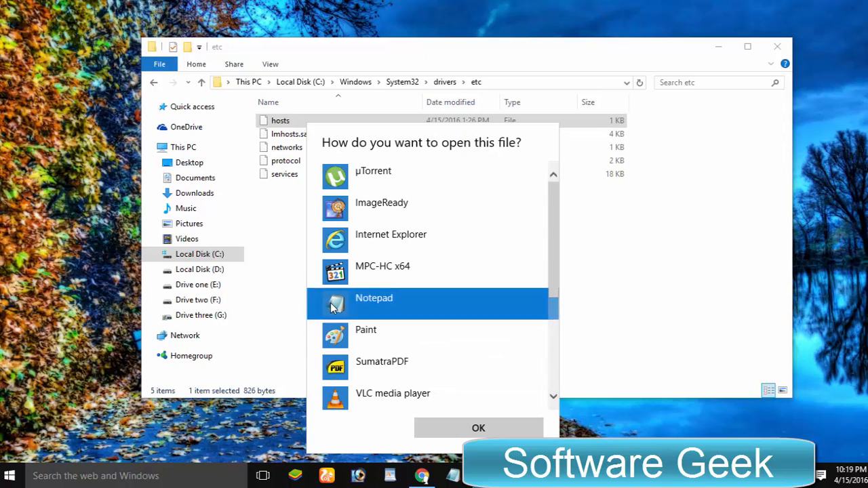
double_click(334, 305)
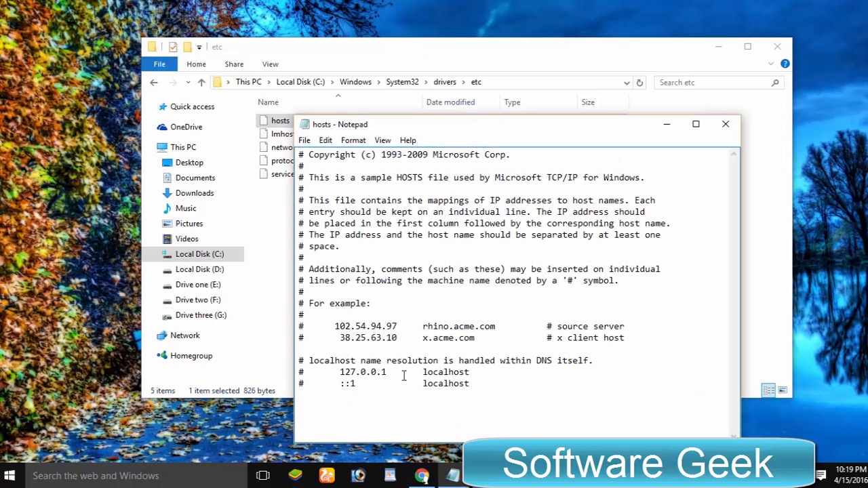
right_click(326, 416)
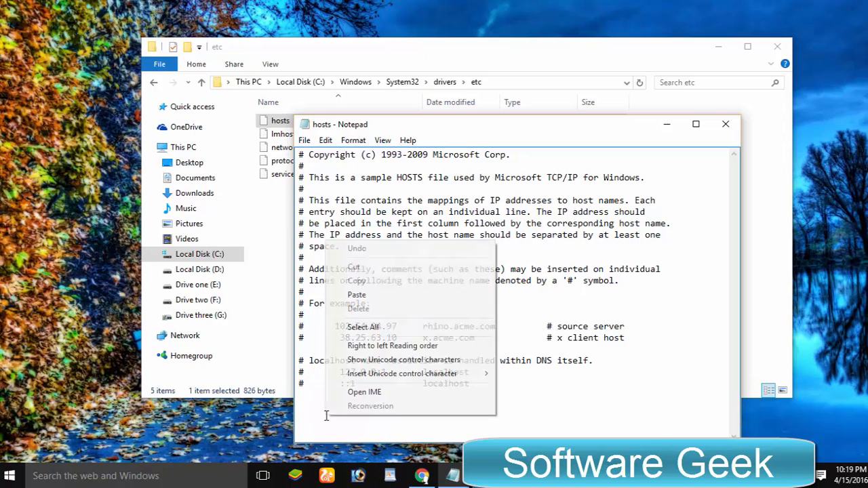
left_click(356, 295)
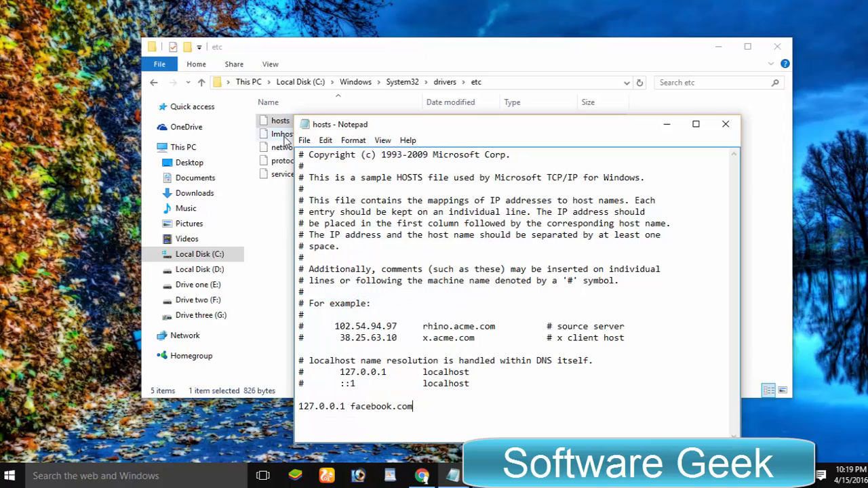
- Attempt Save As of hosts under its own name into the etc folder
left_click(303, 140)
left_click(333, 194)
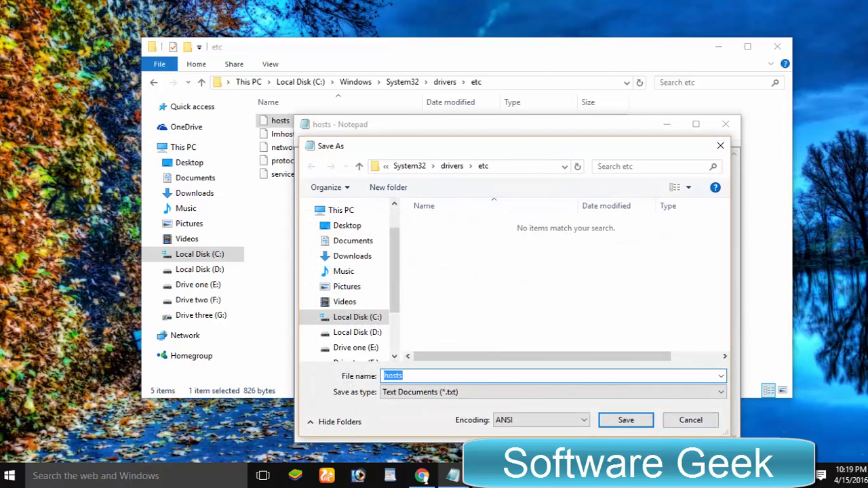
left_click(686, 422)
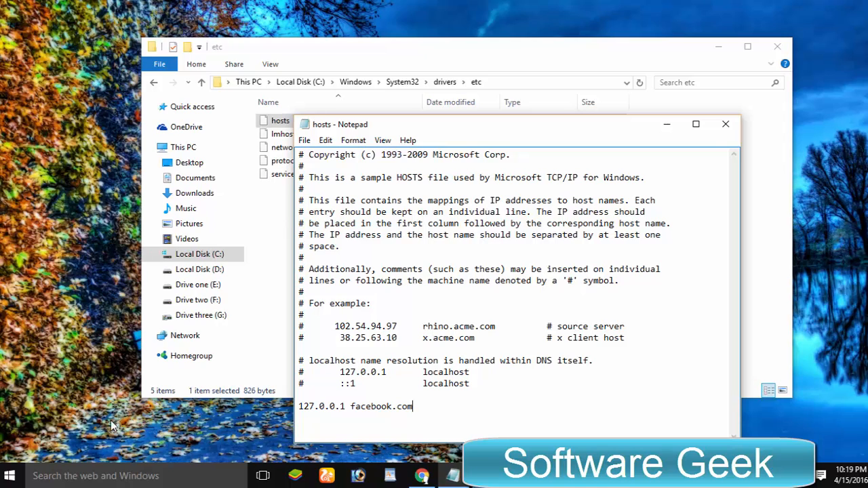
- Close hosts discarding the changes, then head to the Start menu
left_click(725, 124)
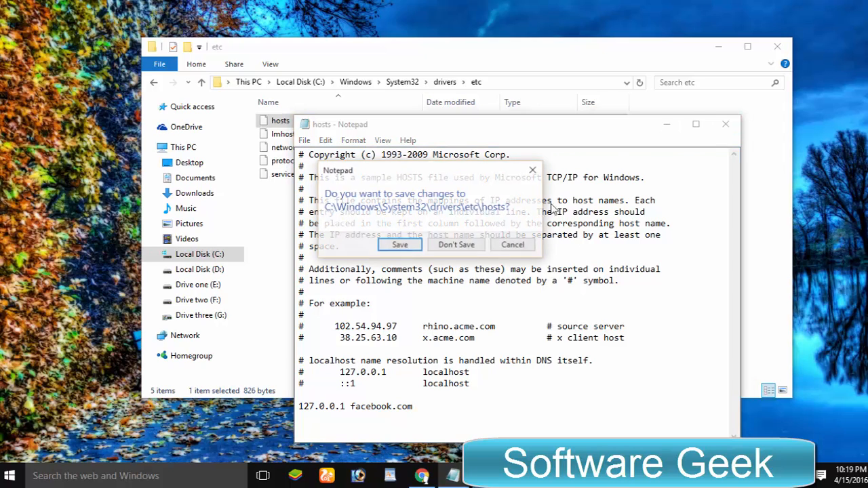
left_click(445, 255)
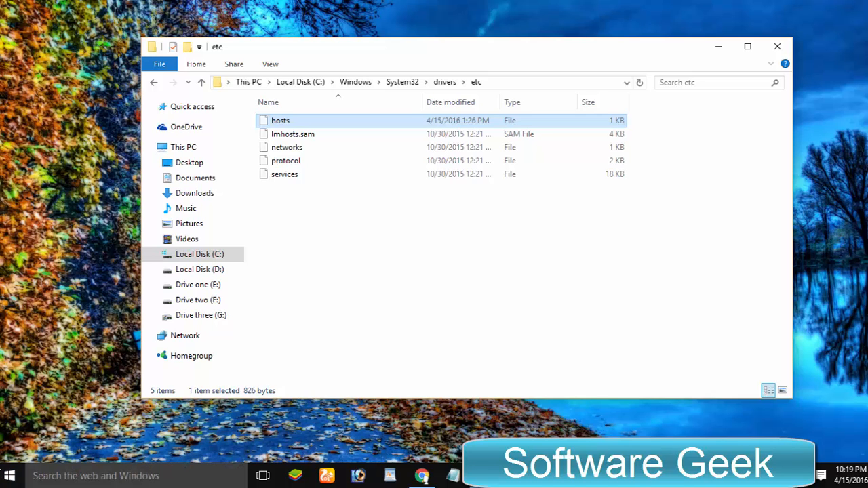
left_click(9, 476)
- Search Windows for Windows Defender and launch the desktop app
left_click(49, 475)
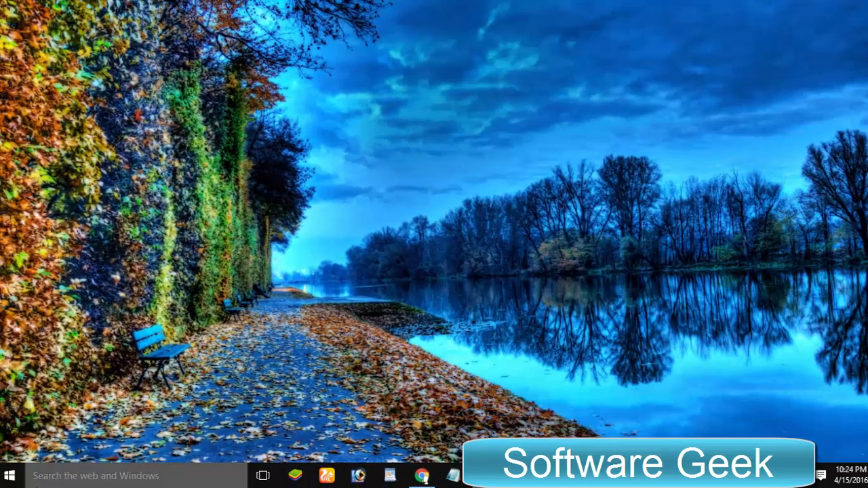
left_click(10, 476)
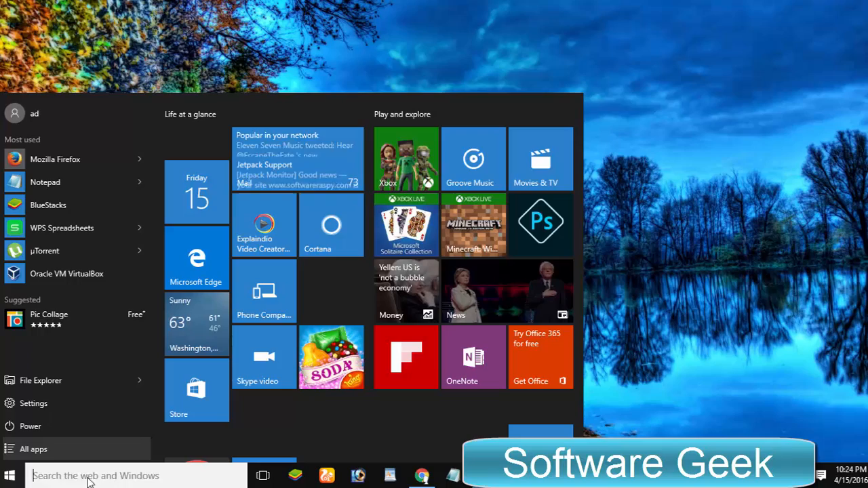
type("Windows Defender")
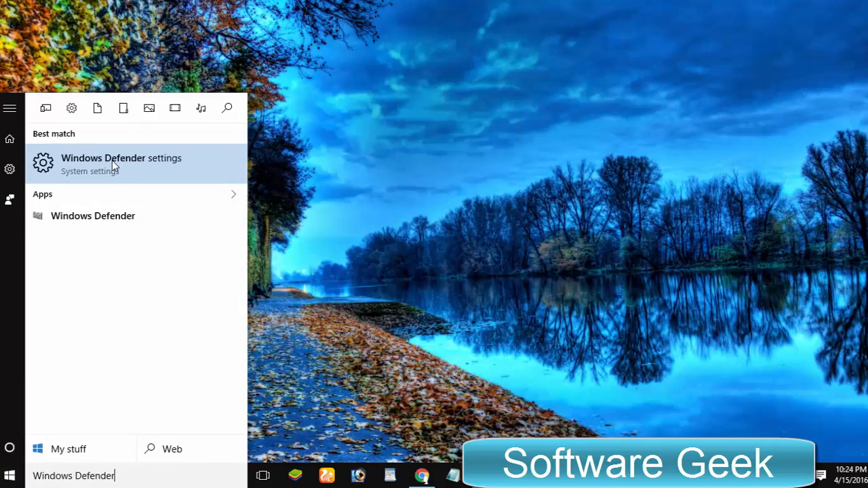
left_click(140, 215)
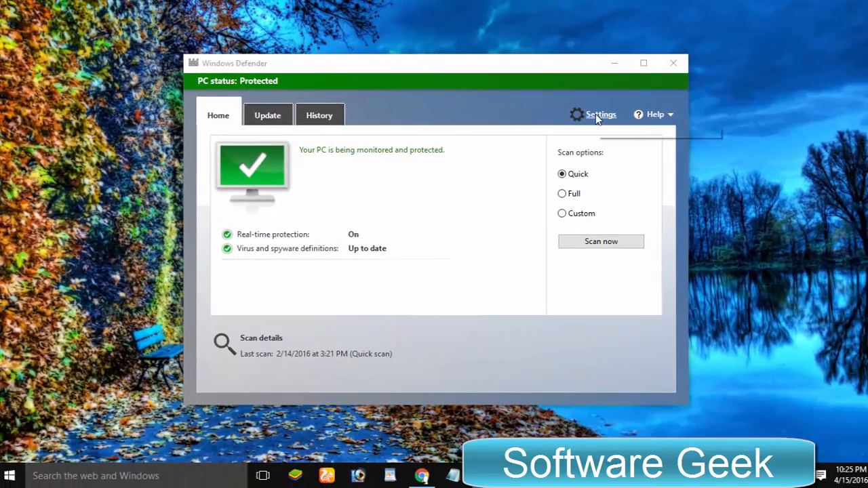
- Go to Defender's settings, reach Exclusions and start adding an exclusion
left_click(595, 114)
scroll(843, 227, "down", 3)
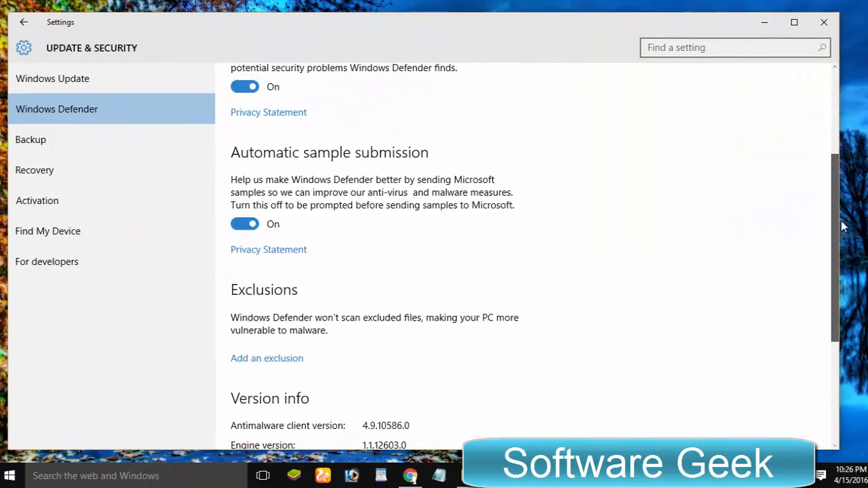
scroll(844, 228, "down", 2)
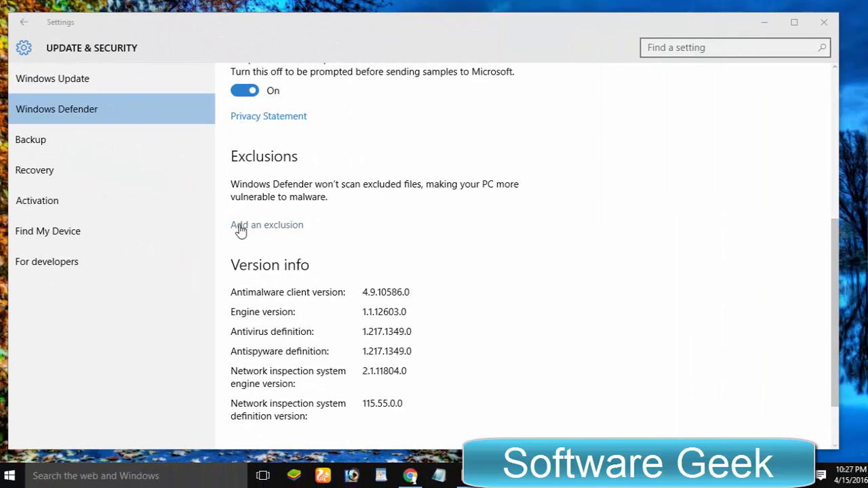
left_click(240, 226)
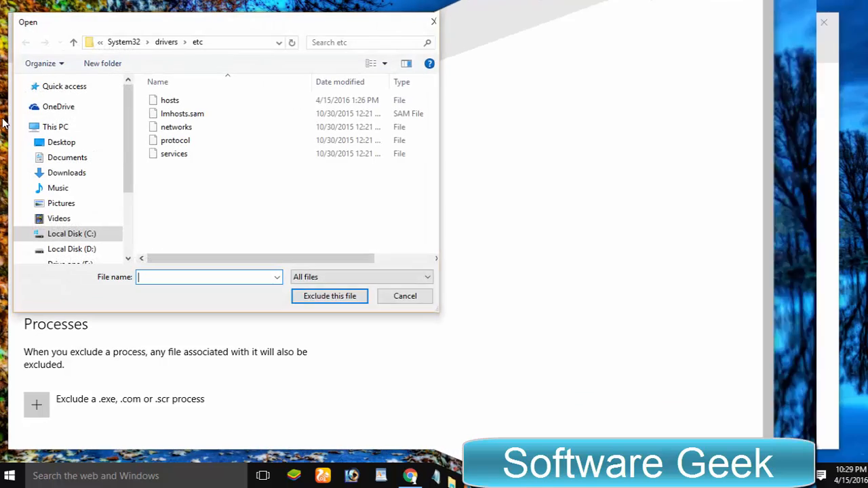
- Choose to exclude a file and browse to C:\Windows\System32\drivers\etc in the picker
left_click(71, 233)
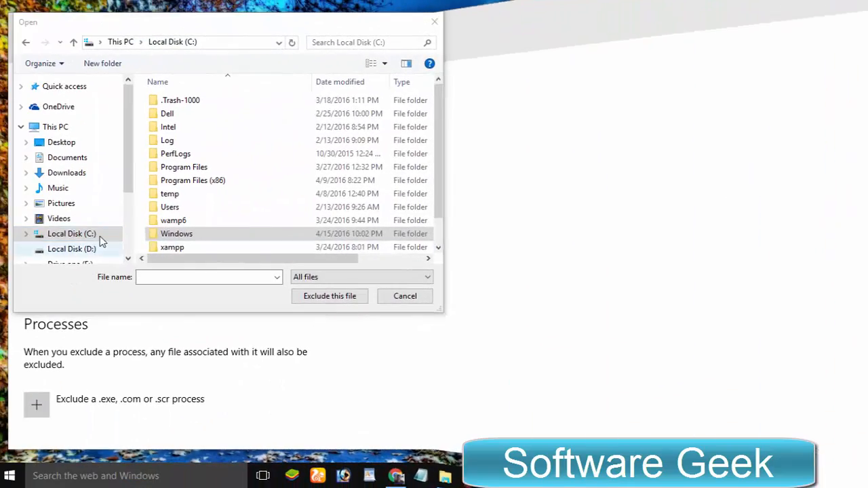
left_click(205, 235)
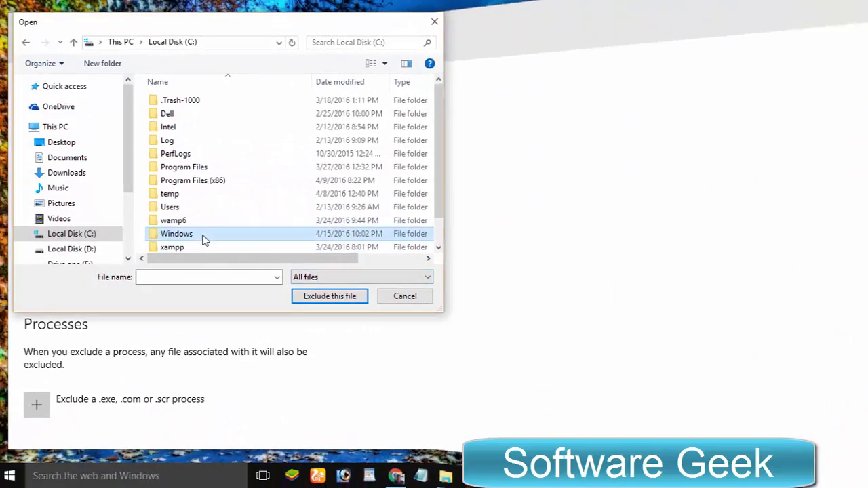
double_click(170, 246)
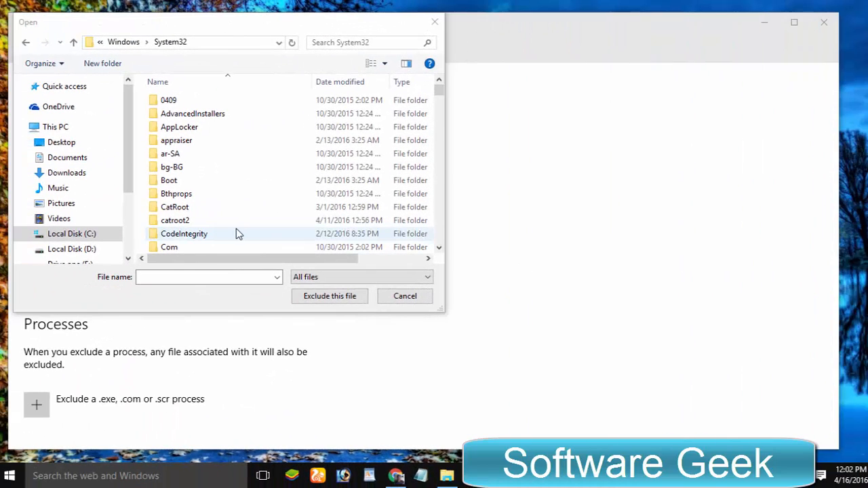
left_click(238, 234)
scroll(279, 196, "down", 1)
scroll(281, 198, "down", 2)
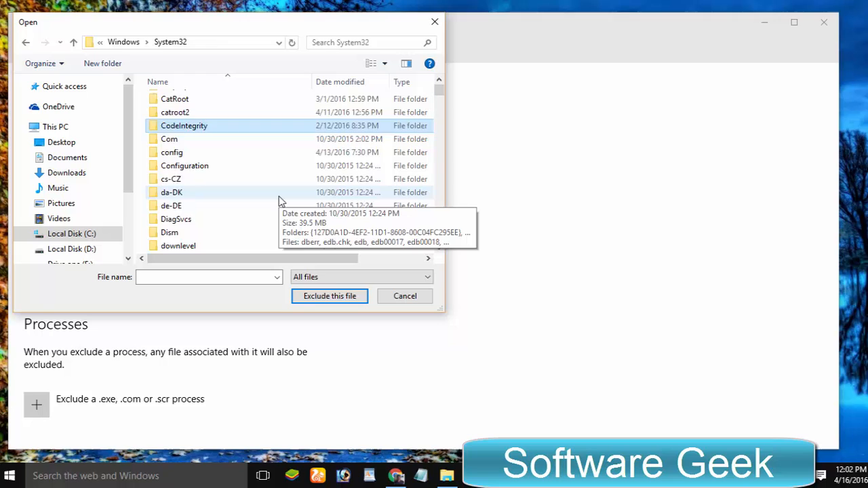
scroll(278, 201, "down", 2)
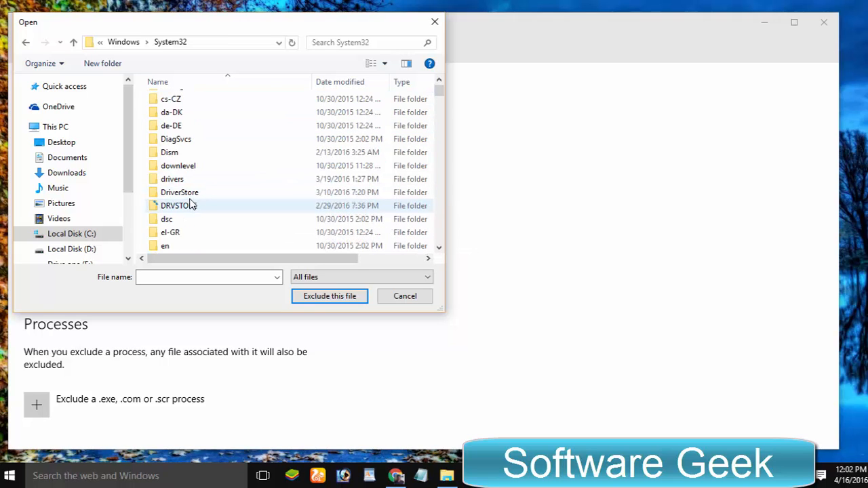
double_click(170, 180)
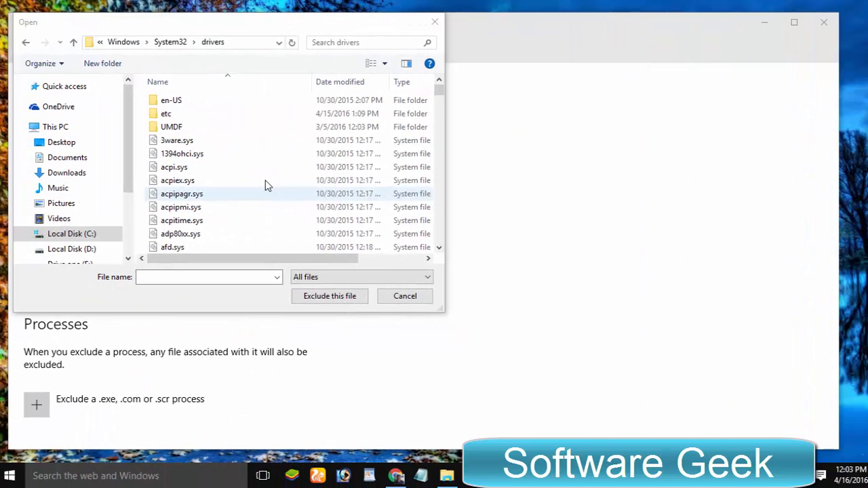
double_click(185, 119)
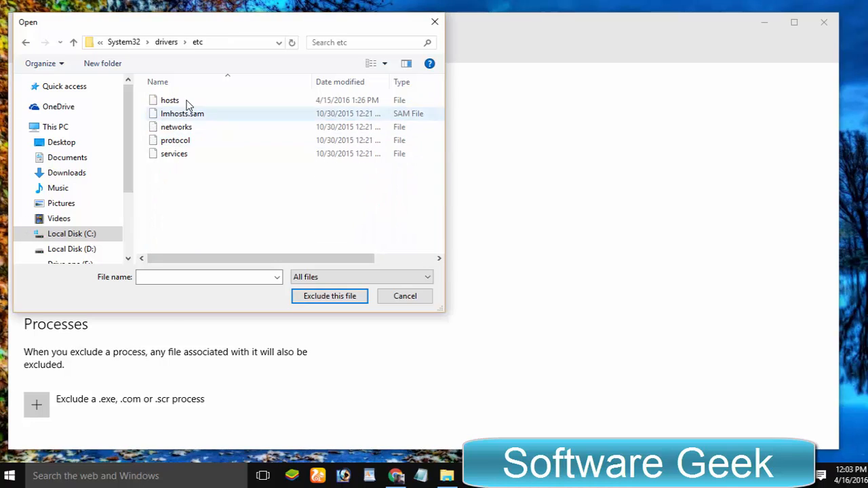
- Select hosts and confirm it as a Defender exclusion
left_click(189, 101)
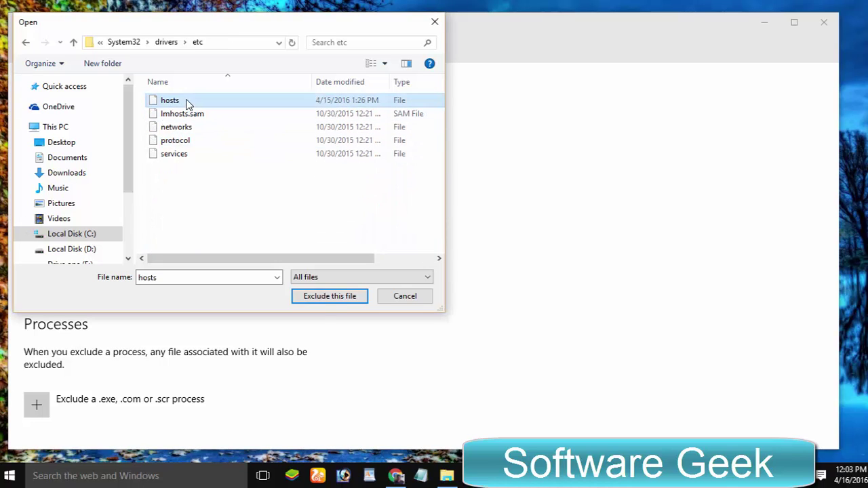
left_click(323, 297)
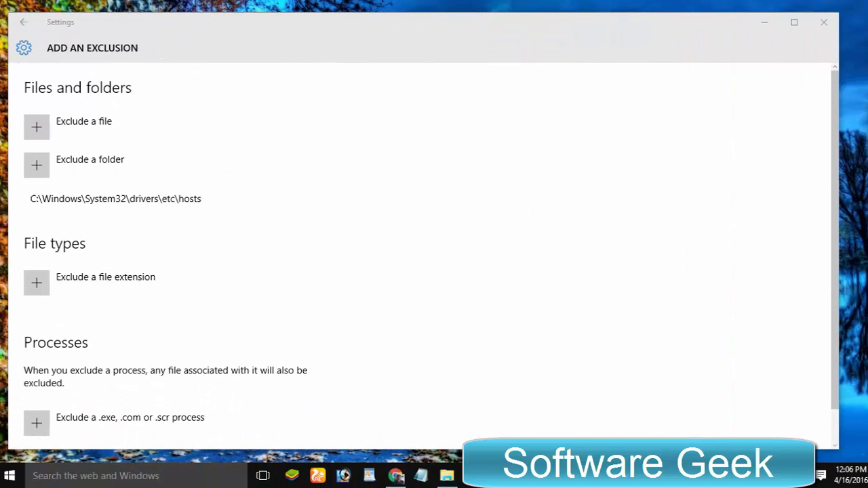
- Close the exclusion settings and open hosts from the etc folder in Notepad
left_click(821, 36)
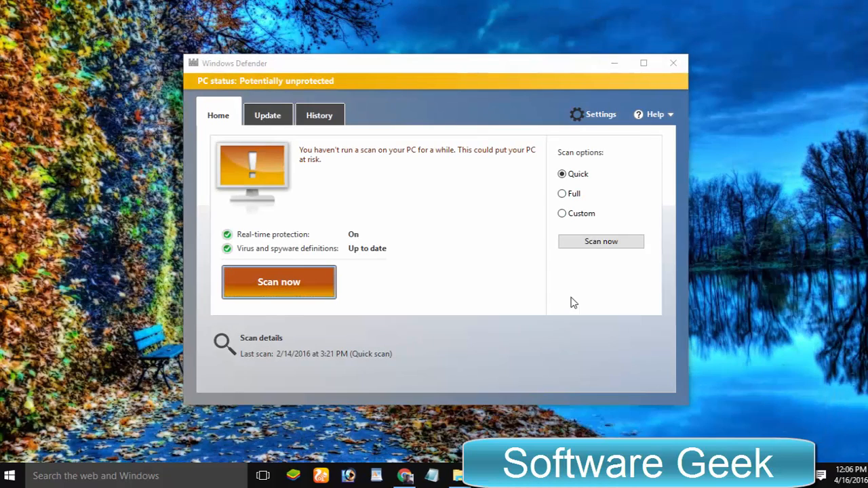
mouse_move(447, 477)
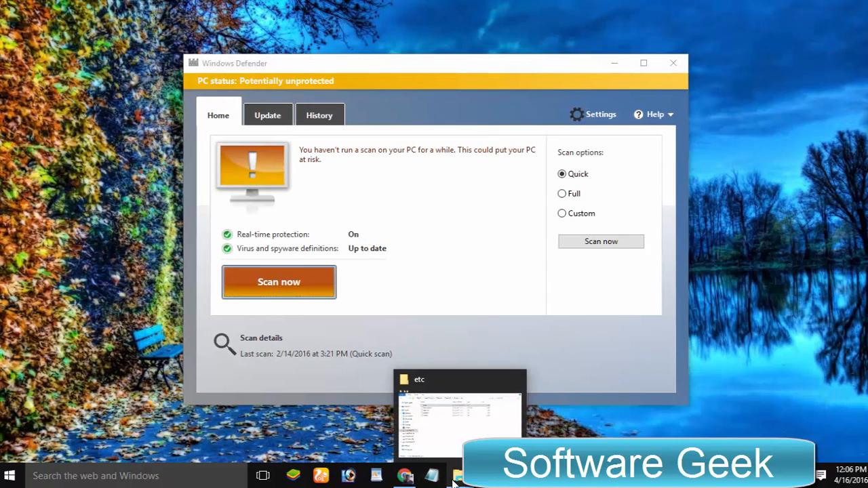
left_click(458, 456)
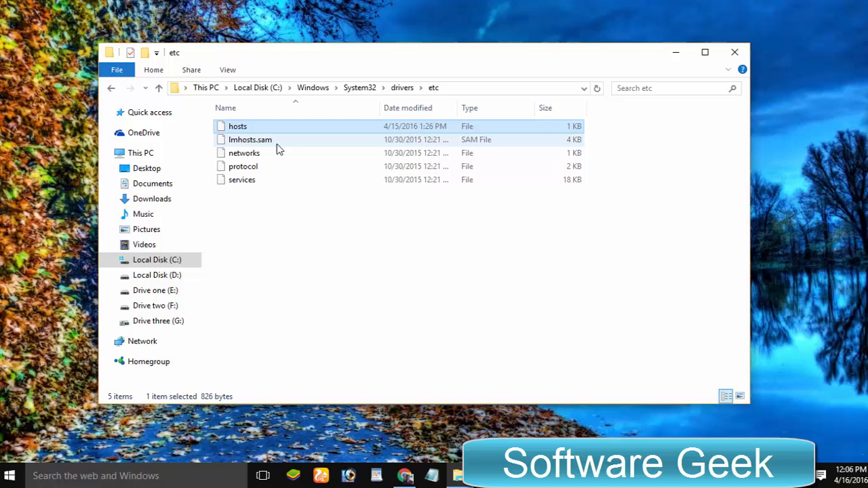
double_click(249, 125)
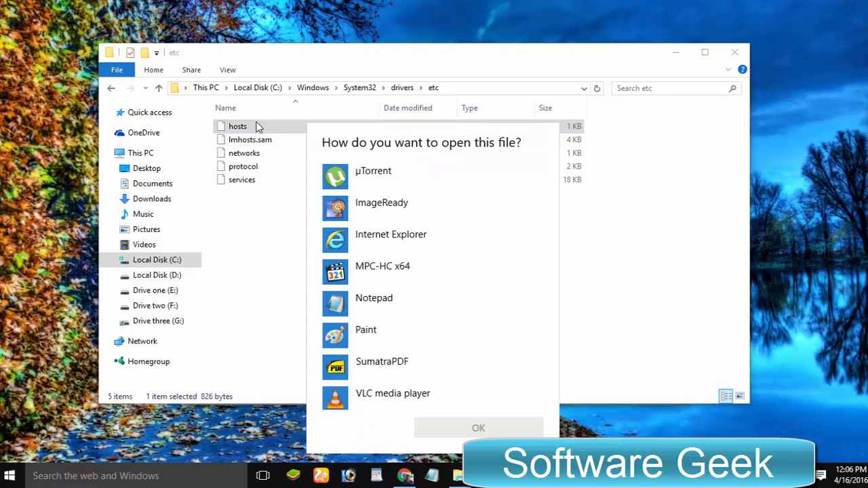
left_click(347, 310)
double_click(346, 309)
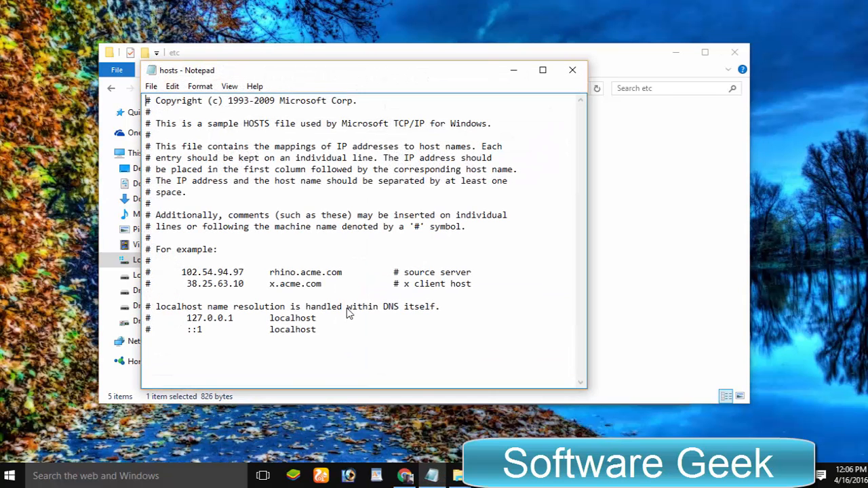
- Paste the 127.0.0.1 example.com entry, save hosts, and close Notepad
right_click(196, 353)
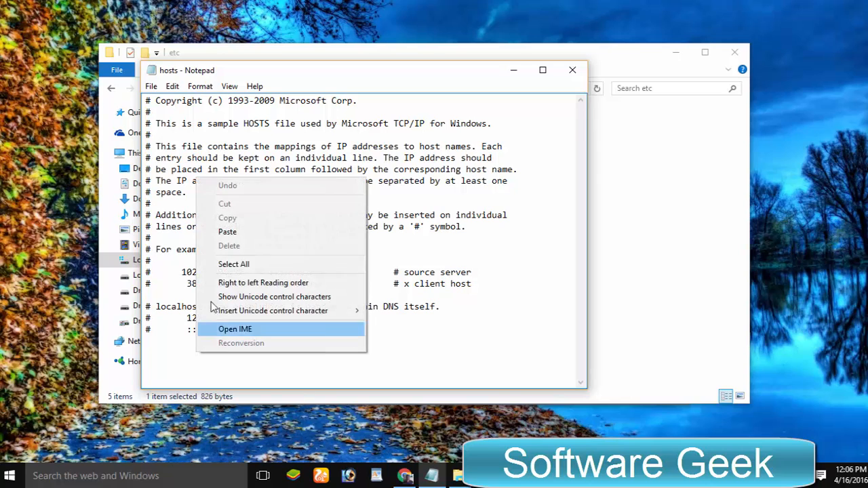
left_click(227, 229)
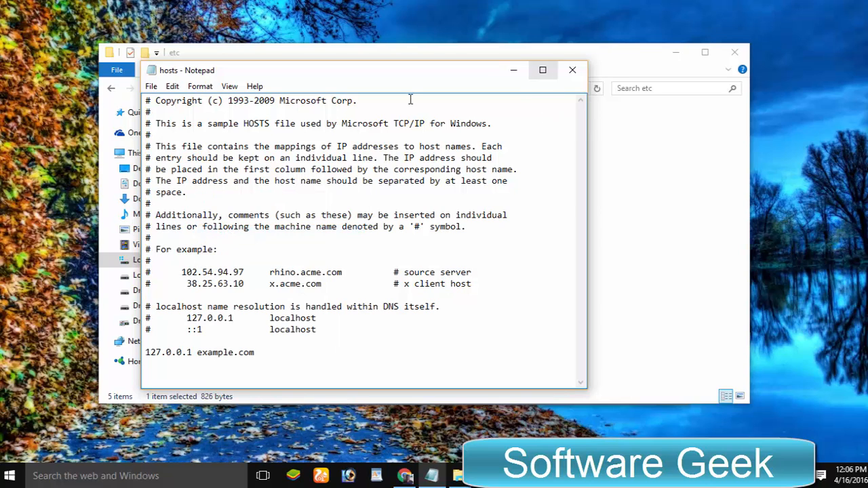
left_click(151, 87)
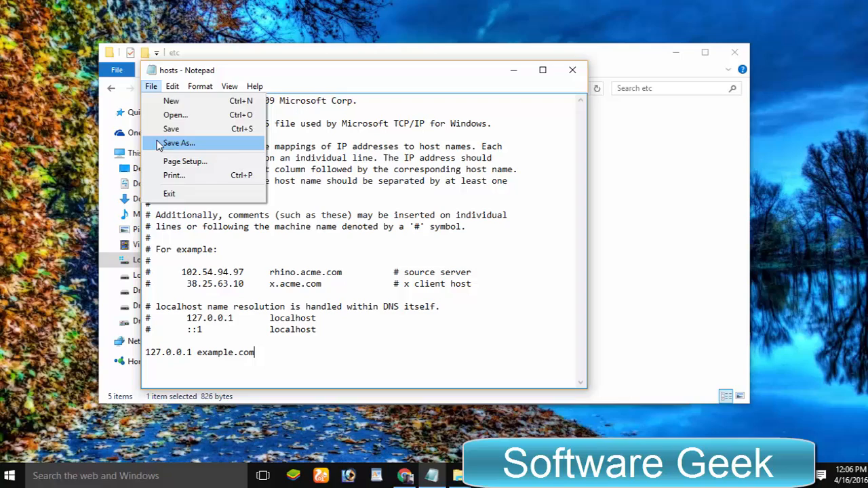
left_click(155, 128)
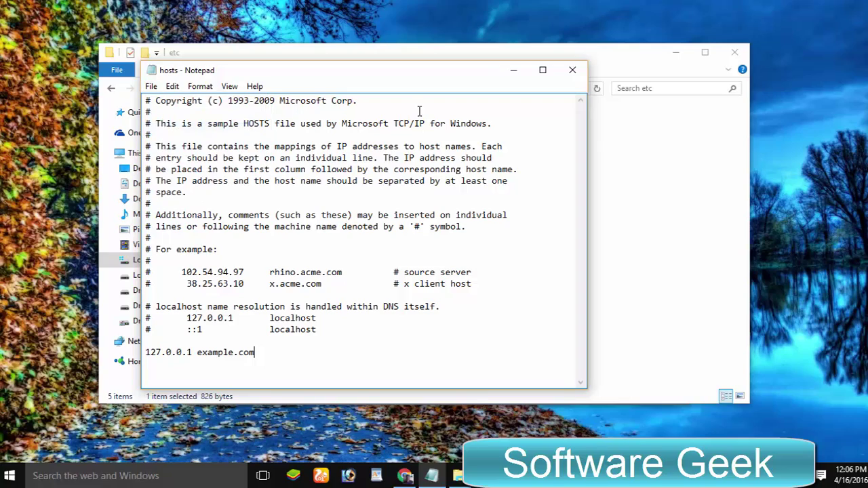
left_click(572, 69)
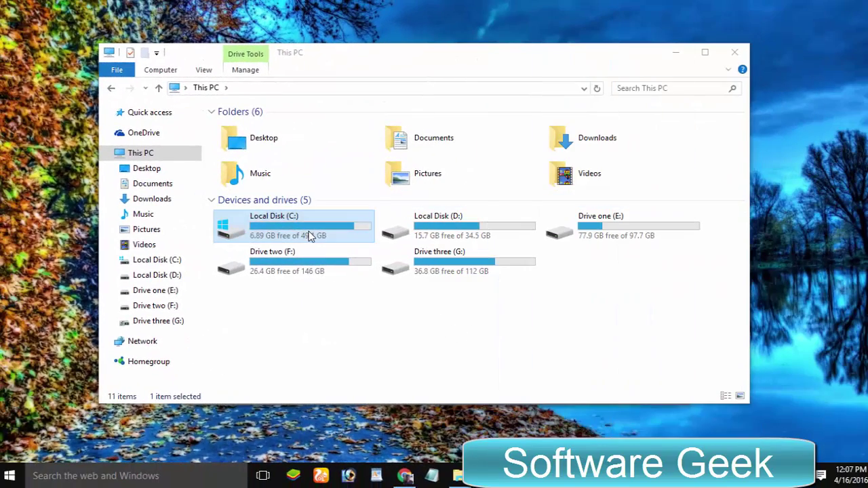
- Browse from Local Disk (C:) through Windows, System32 and drivers into the etc folder
double_click(312, 232)
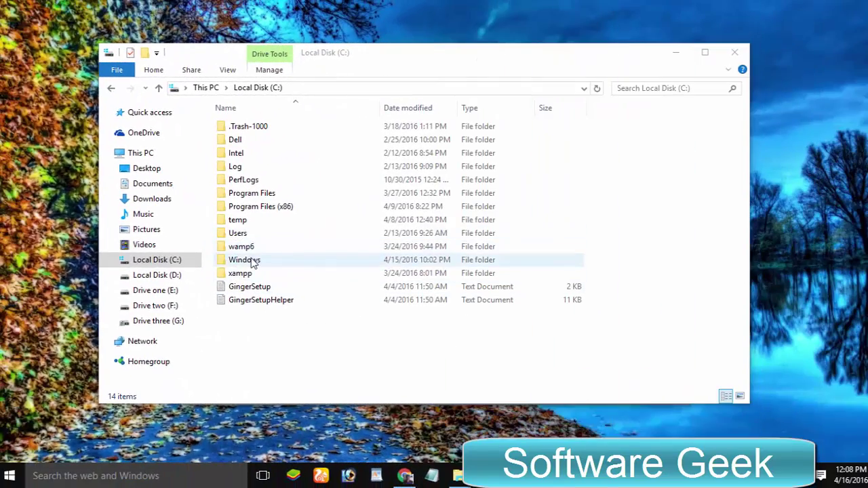
double_click(253, 264)
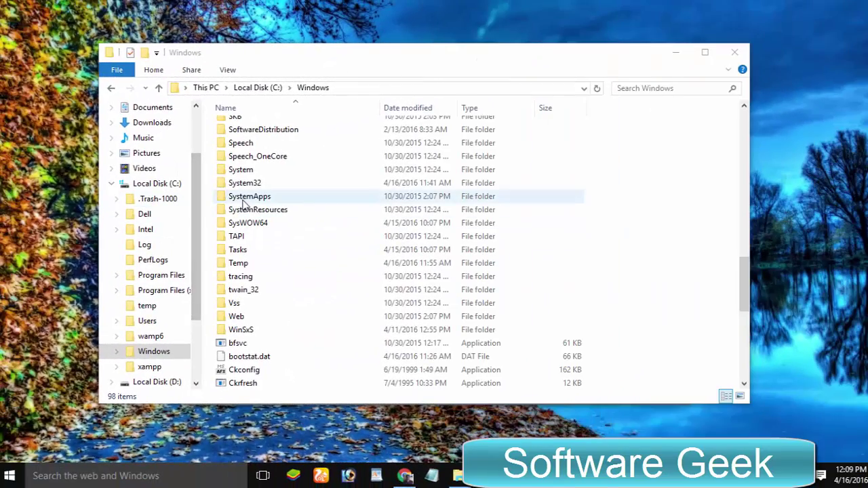
double_click(244, 184)
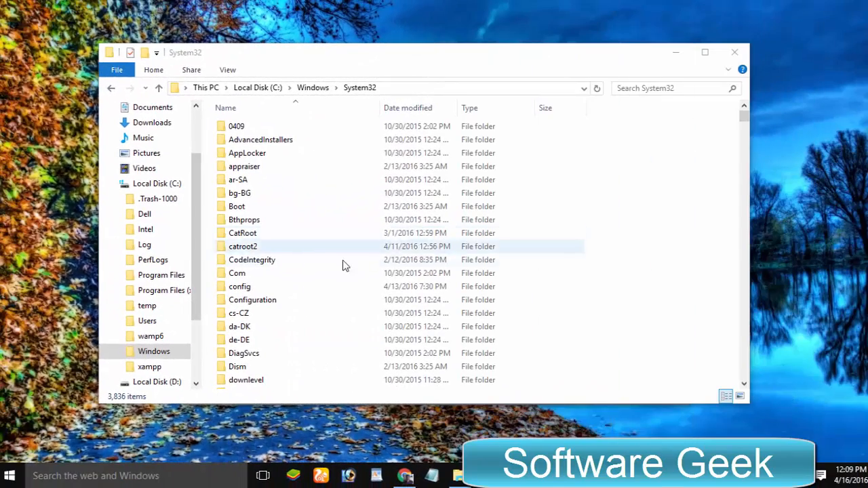
left_click(268, 261)
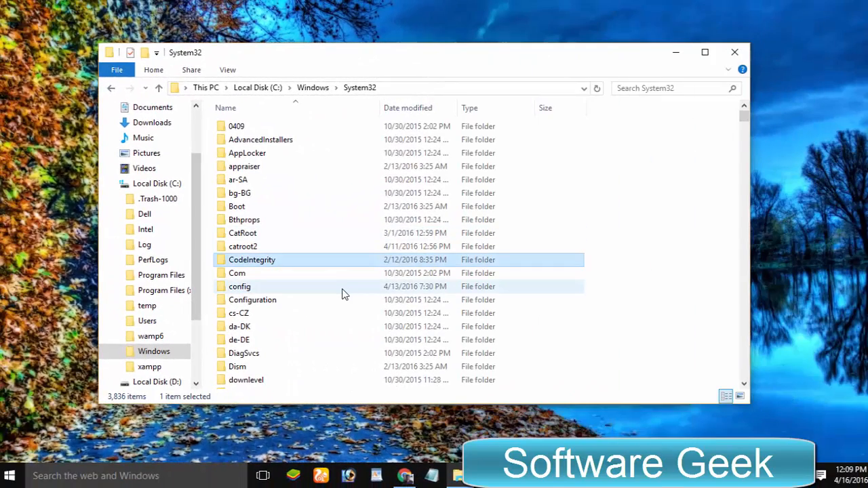
scroll(343, 293, "down", 2)
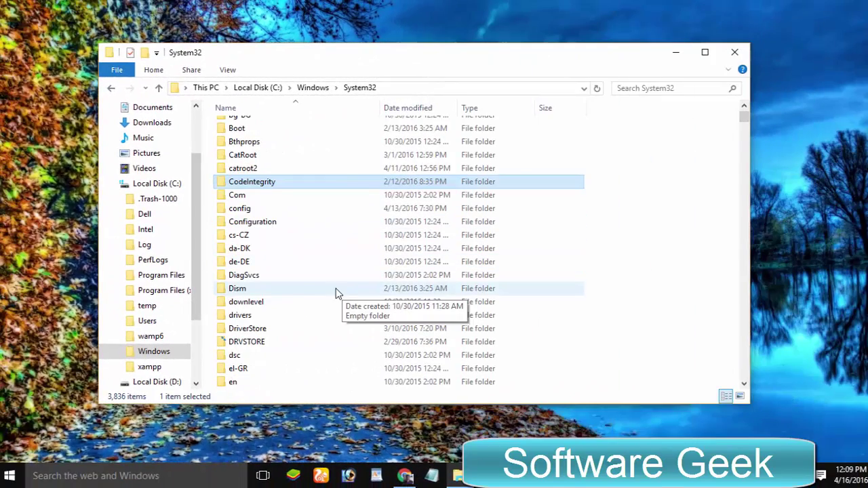
double_click(261, 315)
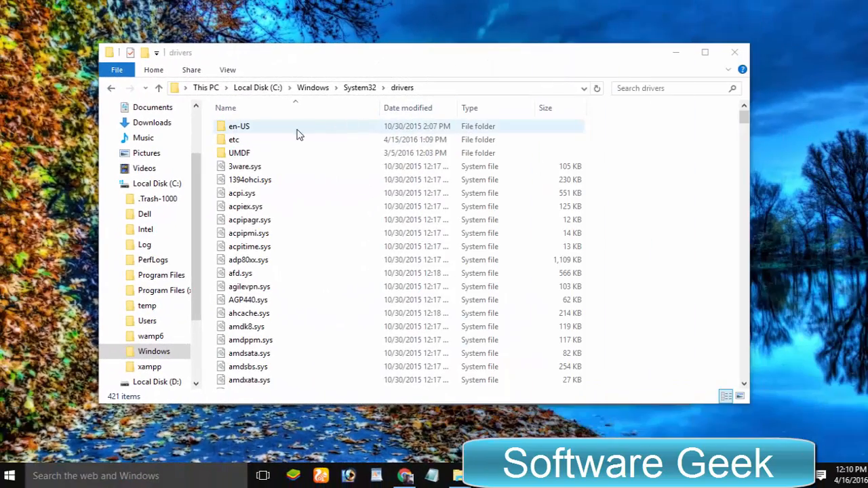
left_click(285, 139)
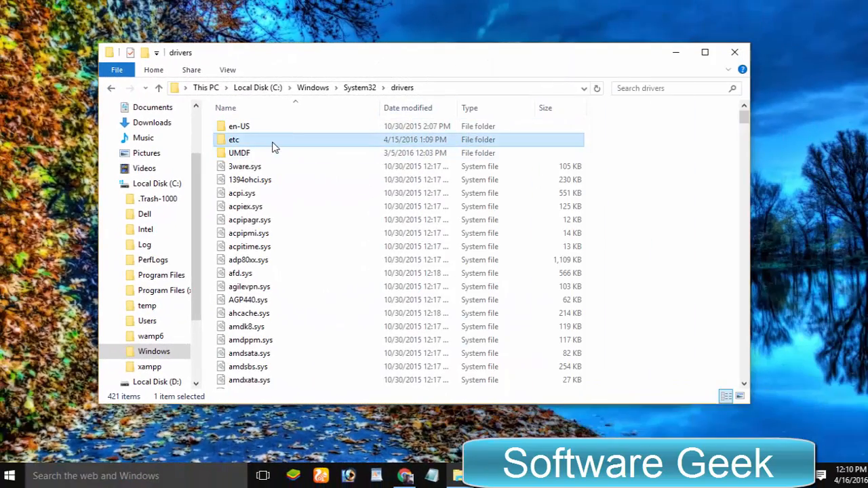
double_click(275, 148)
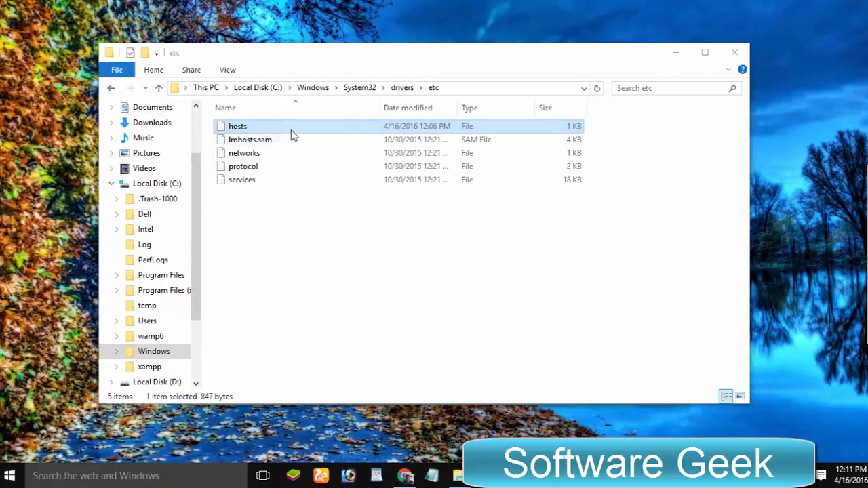
- Open the hosts file in Notepad, showing the saved example.com entry
double_click(291, 133)
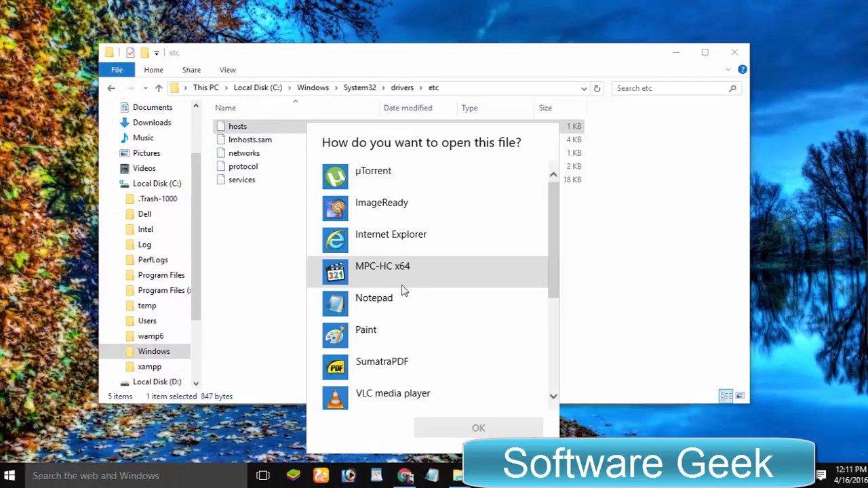
double_click(387, 300)
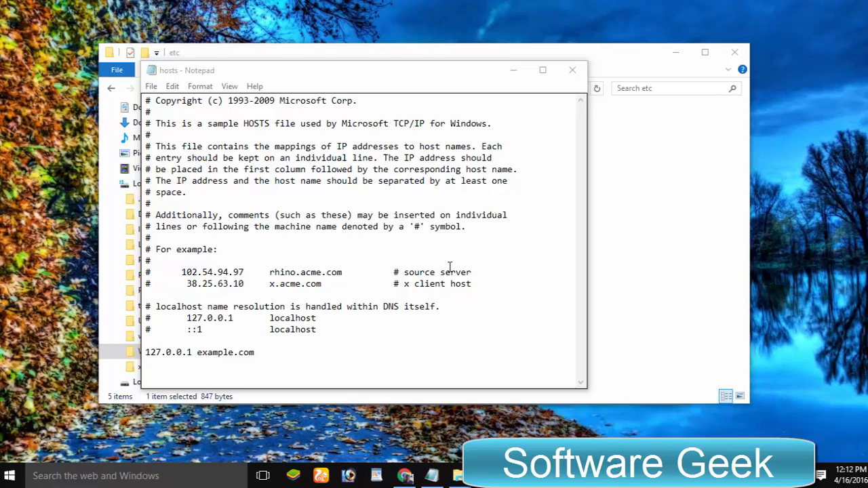
- Select and cut out the 127.0.0.1 example.com line from hosts
left_click_drag(295, 355, 168, 348)
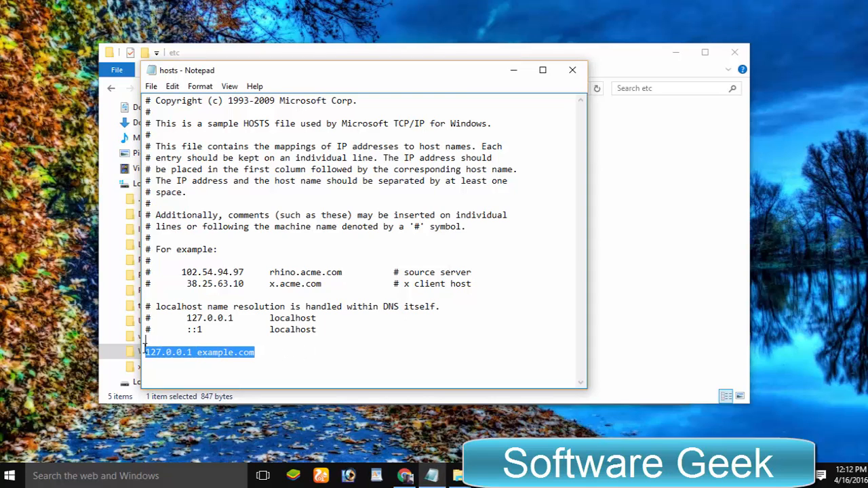
right_click(170, 358)
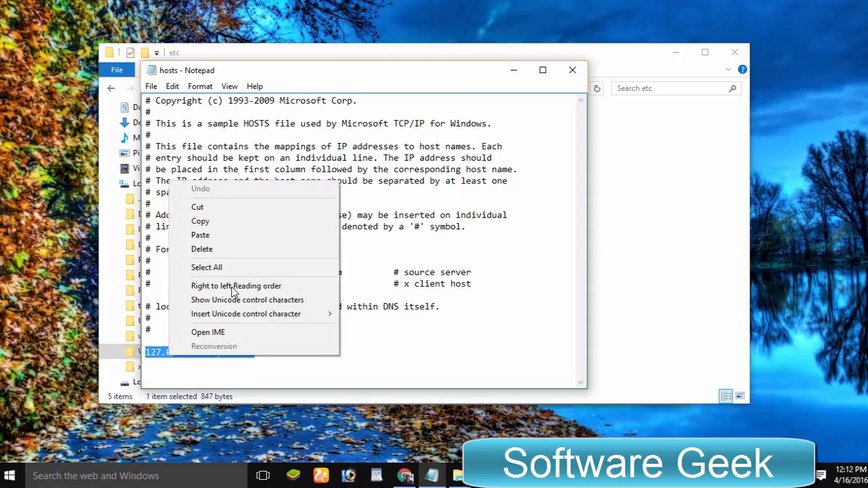
left_click(238, 207)
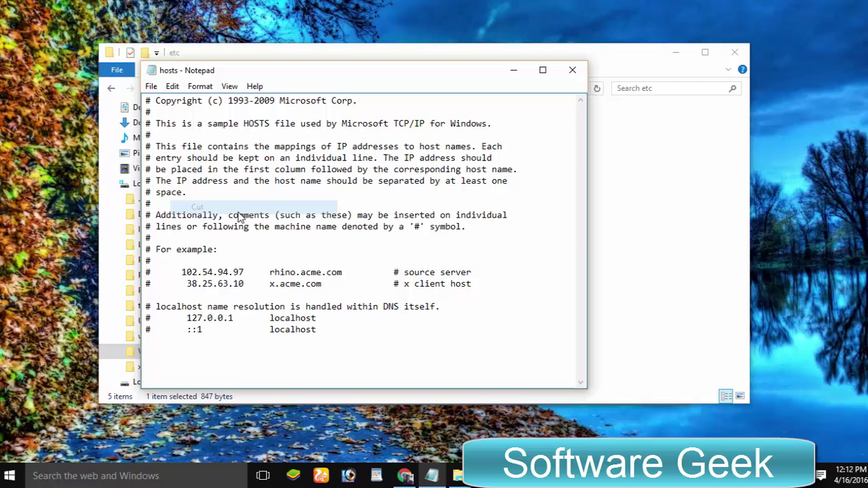
- Save hosts without the example.com entry and close Notepad
left_click(152, 87)
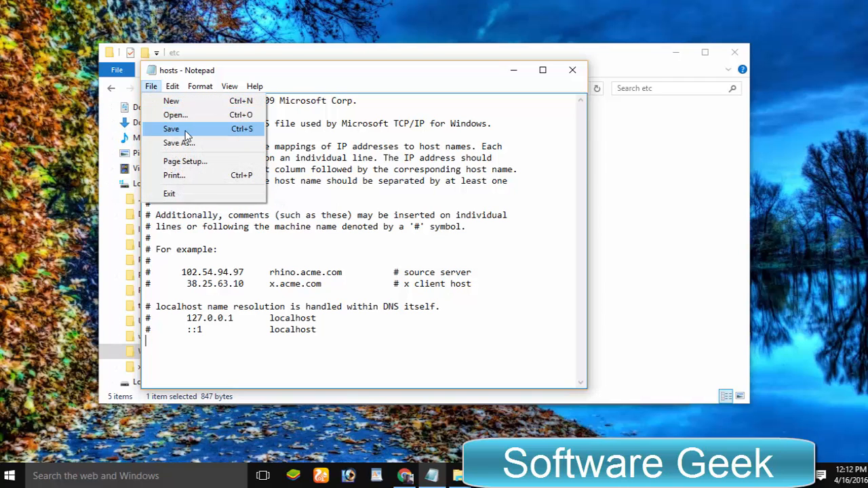
left_click(163, 129)
left_click(573, 70)
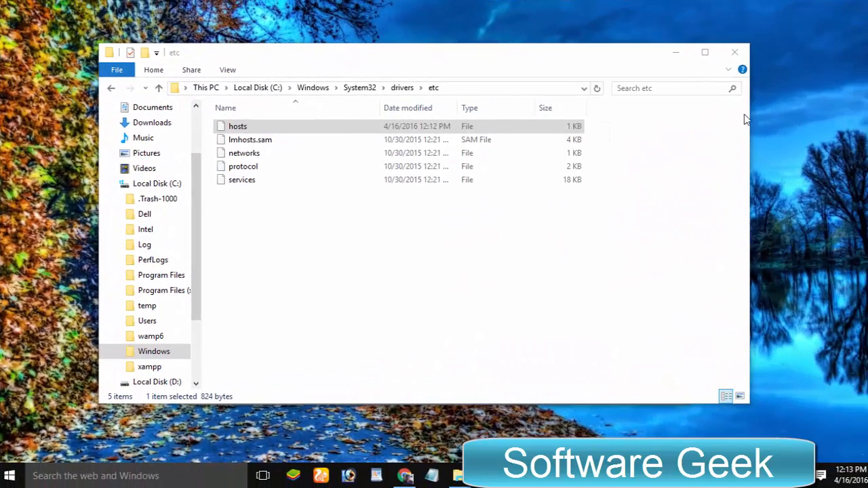
- Close the etc folder and Windows Defender windows, then refresh the empty desktop
left_click(735, 52)
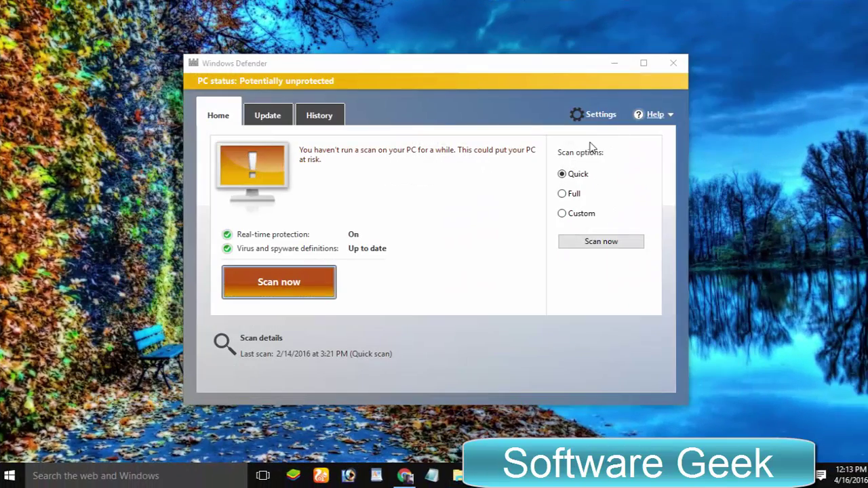
left_click(674, 64)
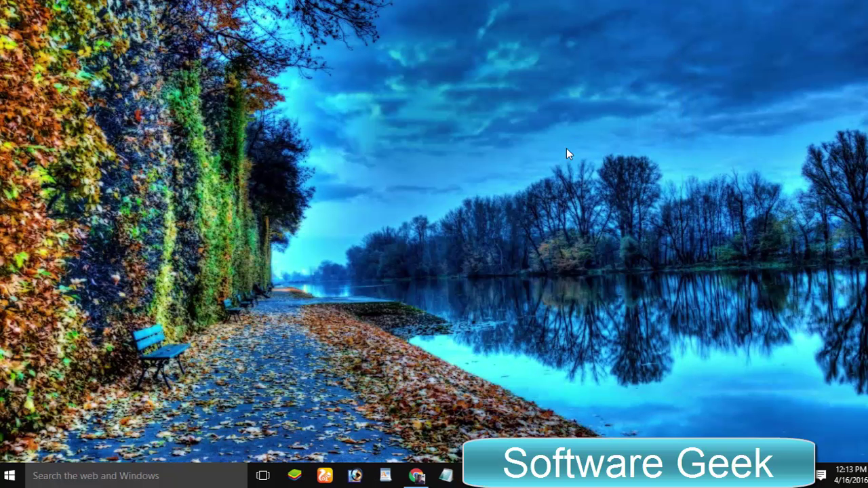
right_click(489, 173)
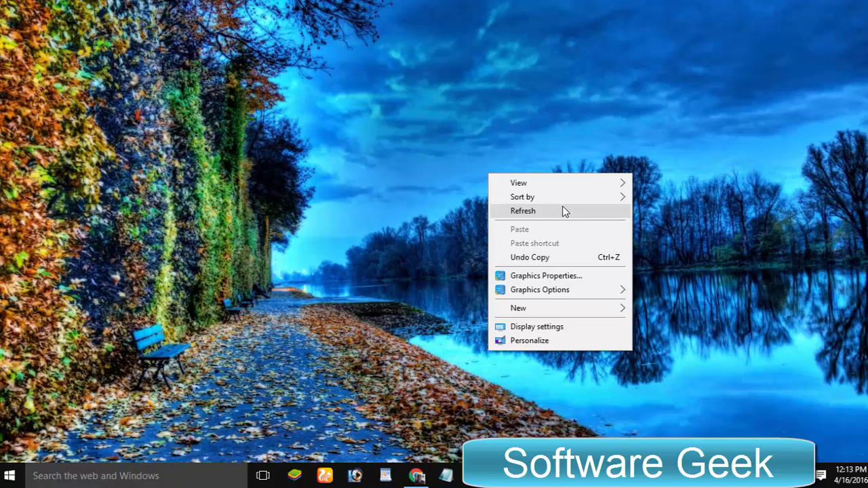
left_click(536, 212)
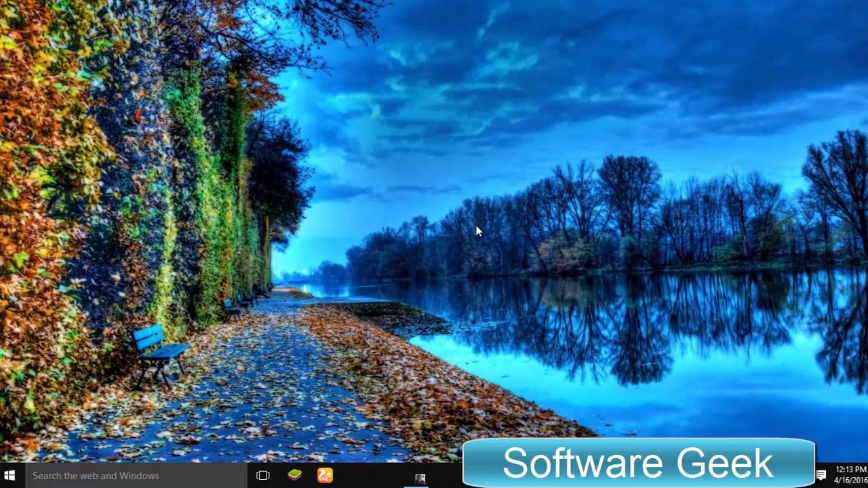